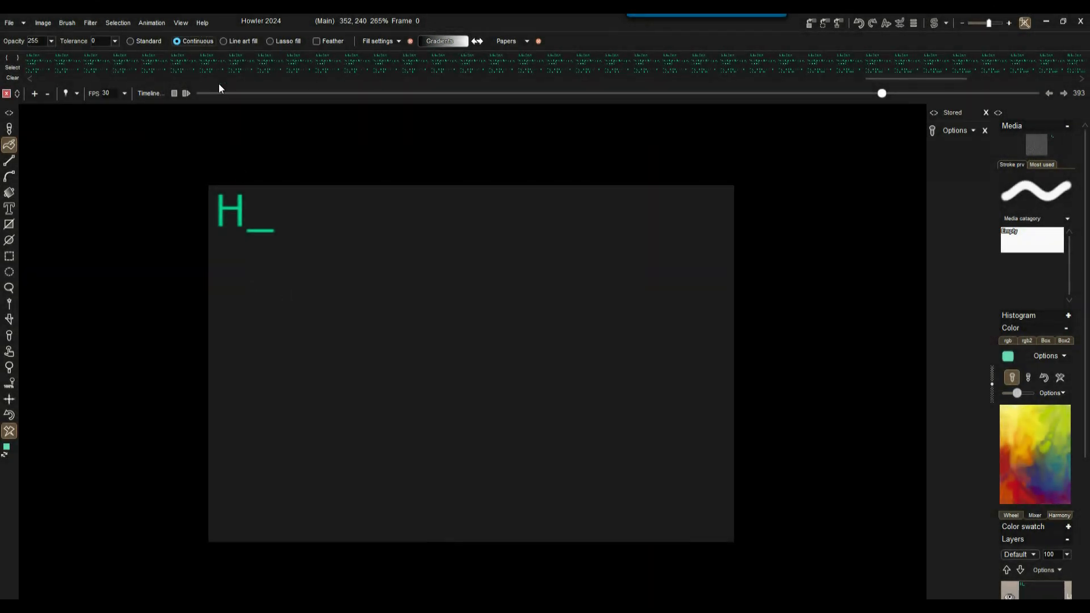
- Play through the existing typed-text animation, stop it, and clear all of its frames
click(186, 93)
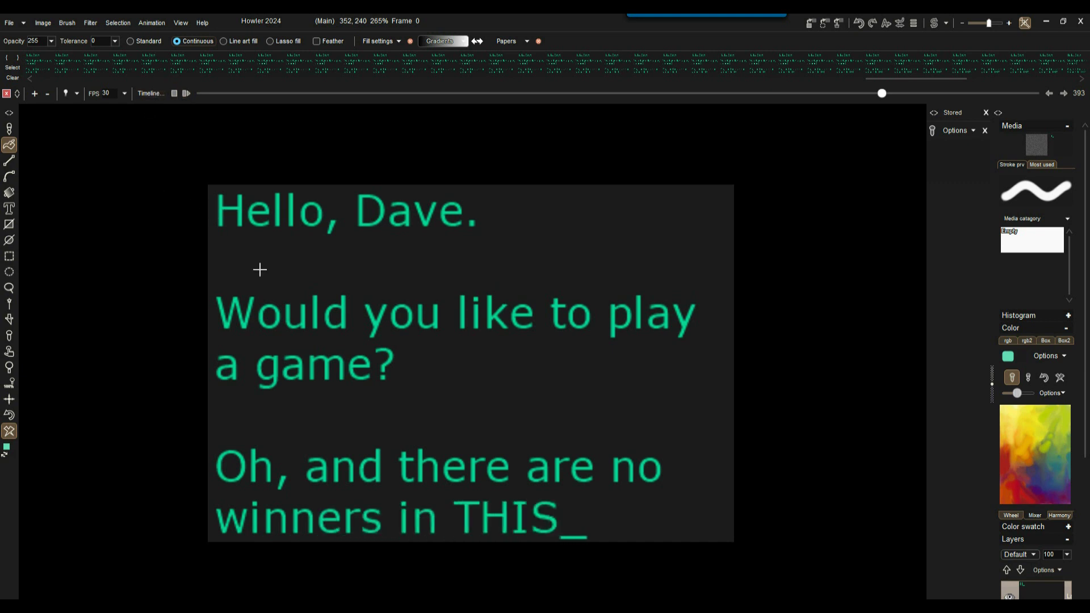
click(172, 92)
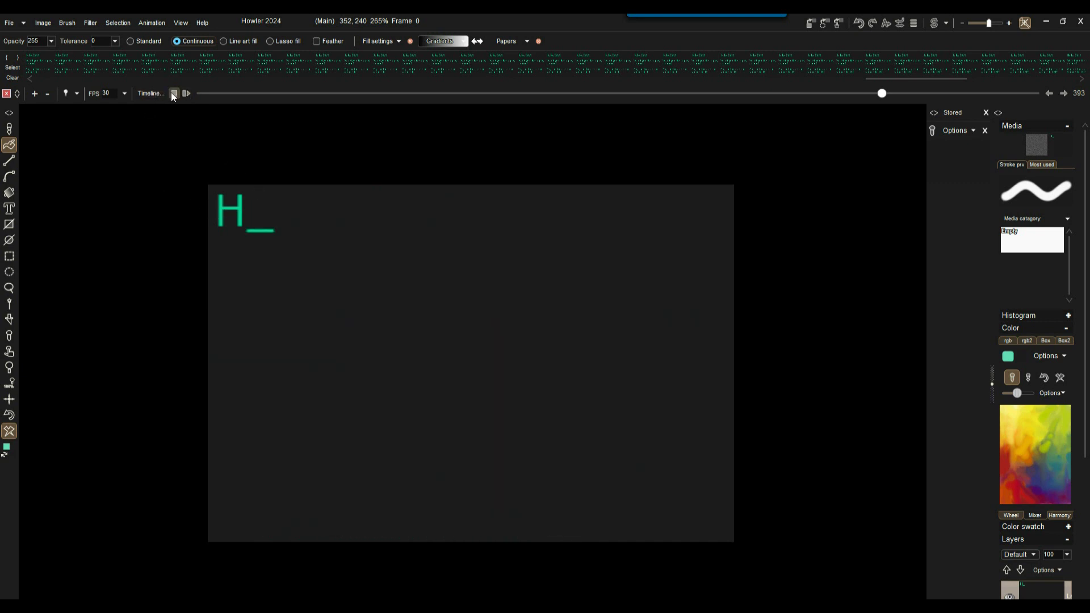
click(8, 432)
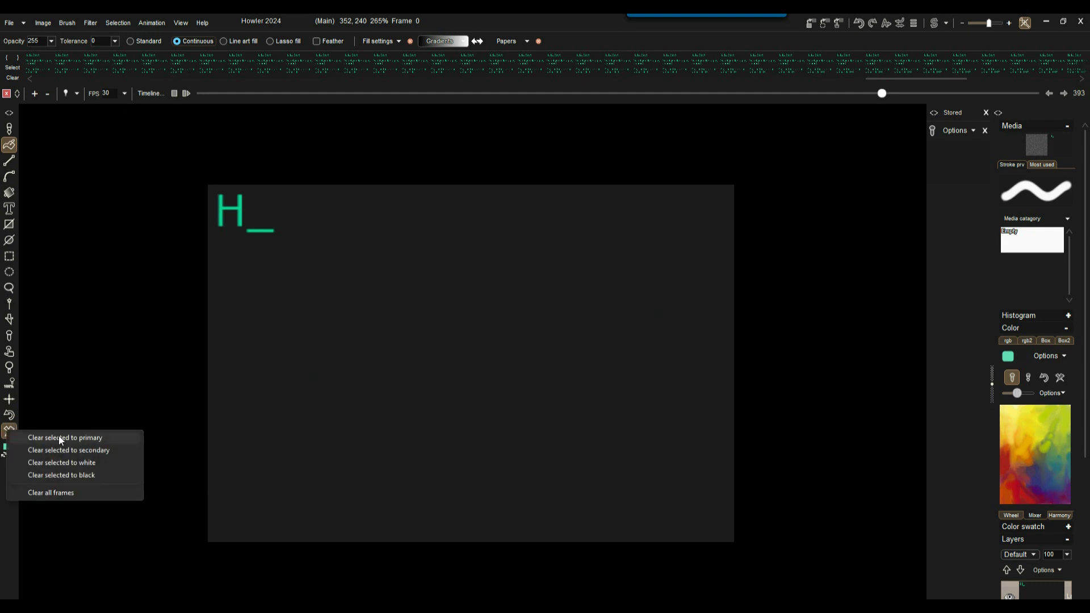
click(36, 491)
click(471, 367)
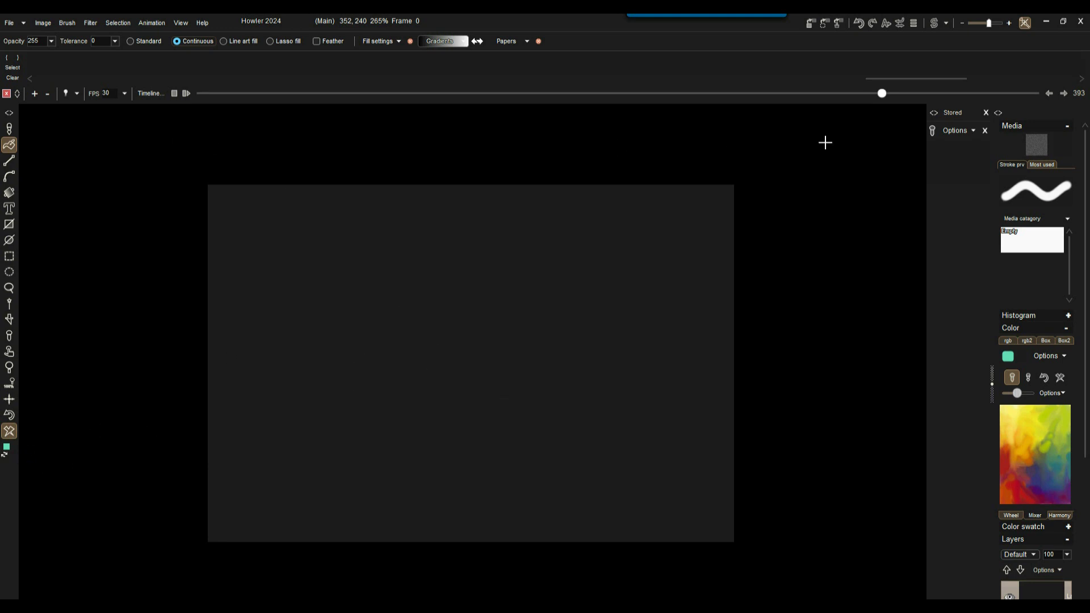
- Open the animated Terminal Text Typer filter and move its window mostly clear of the canvas
click(155, 94)
click(90, 23)
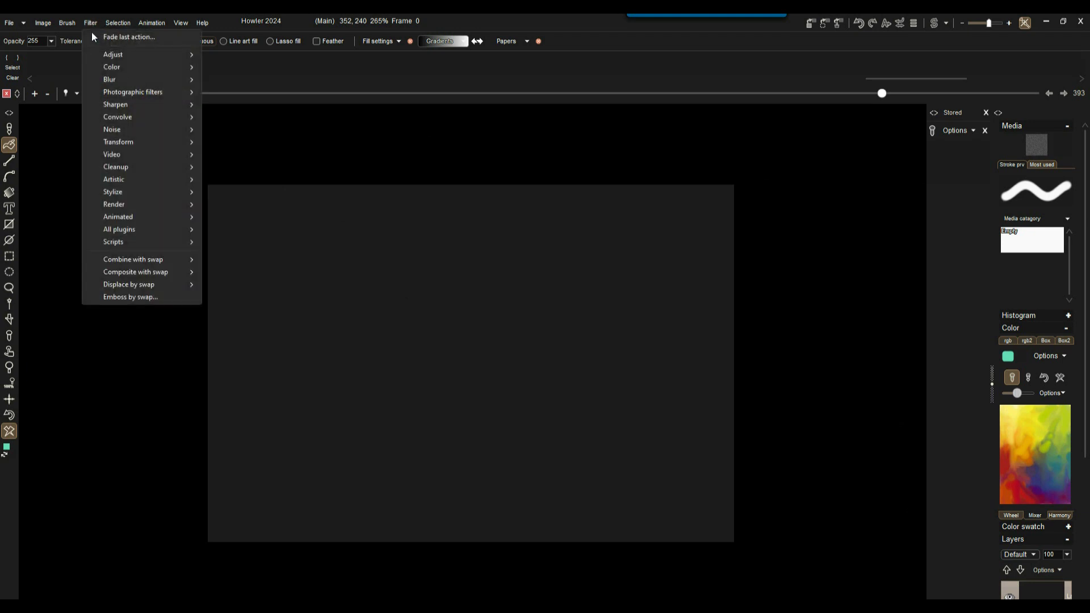
mouse_move(131, 217)
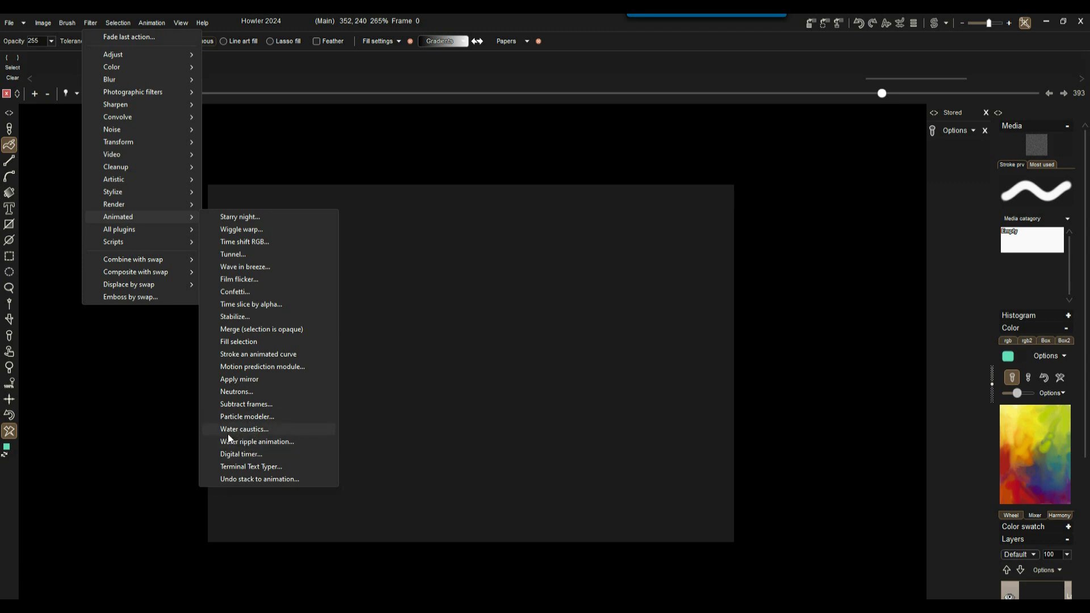
click(247, 465)
drag(469, 176, 151, 135)
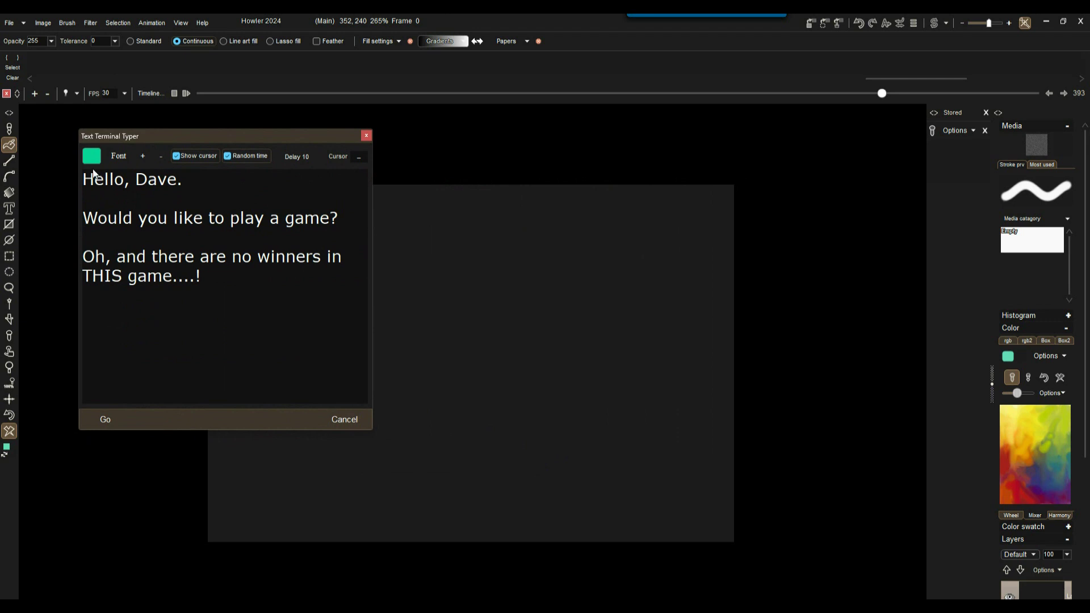
- Delete the game question and the no-winners sentence from the typer text, keeping only the greeting line
click(136, 180)
click(168, 235)
drag(195, 282, 87, 205)
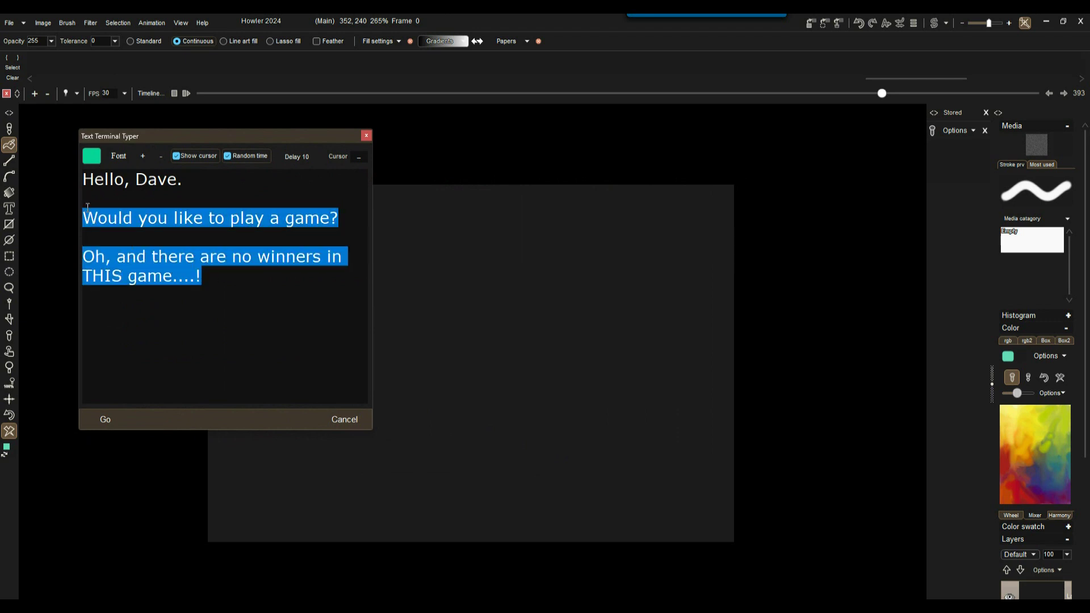
key(Delete)
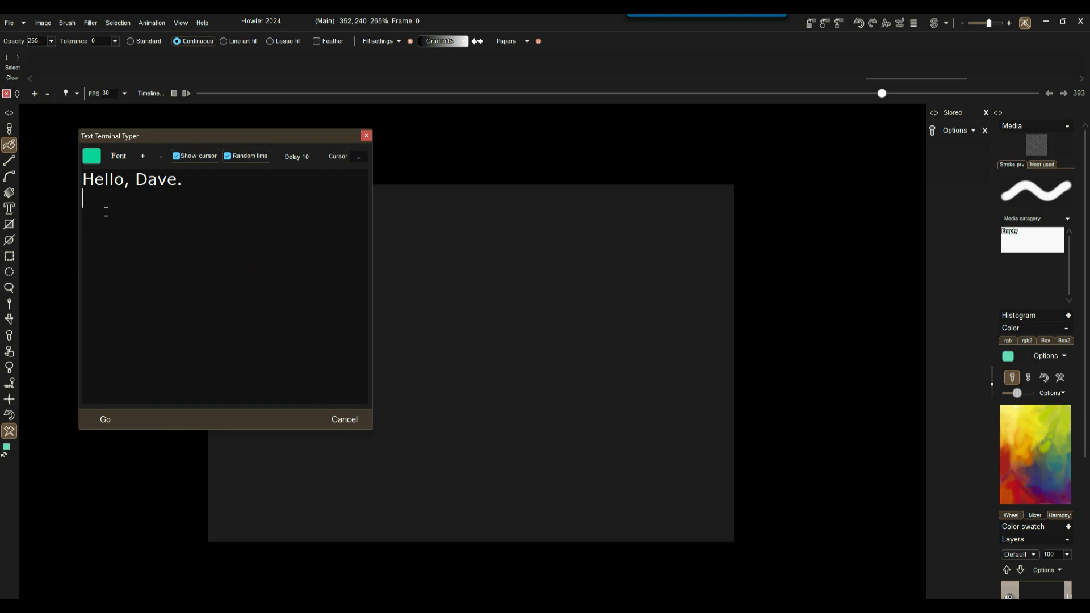
- Start voice typing in the text box and delete the stray dictated sentences below the greeting
key(super+h)
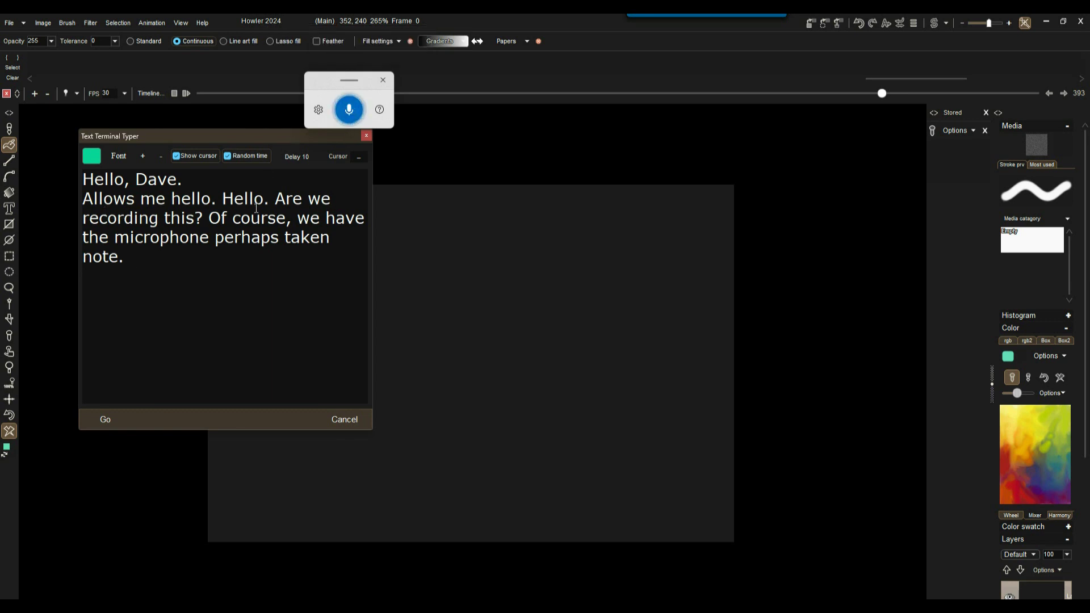
drag(136, 258, 80, 206)
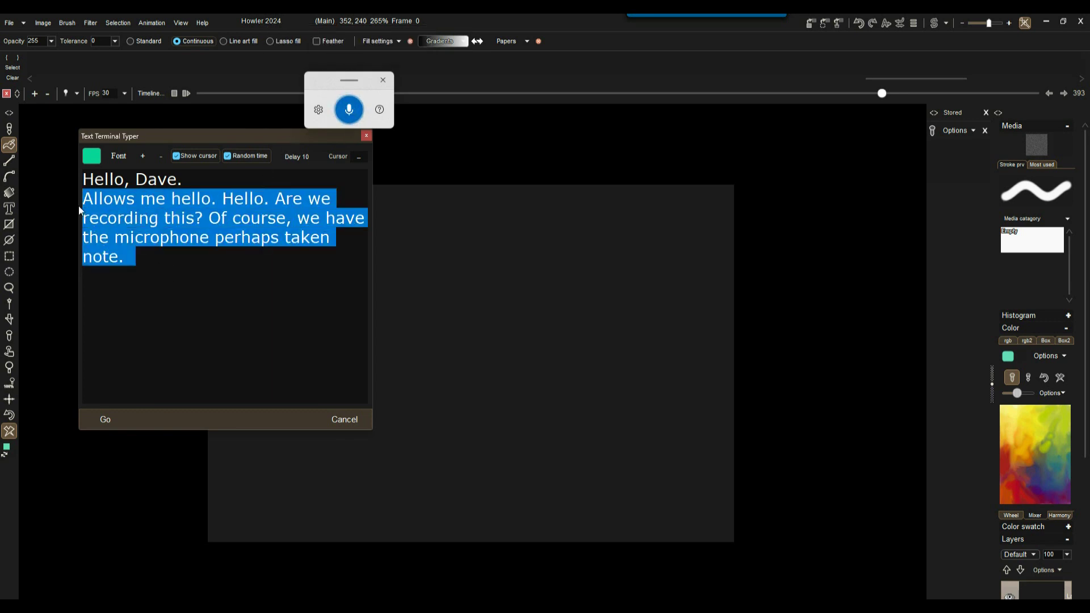
key(BackSpace)
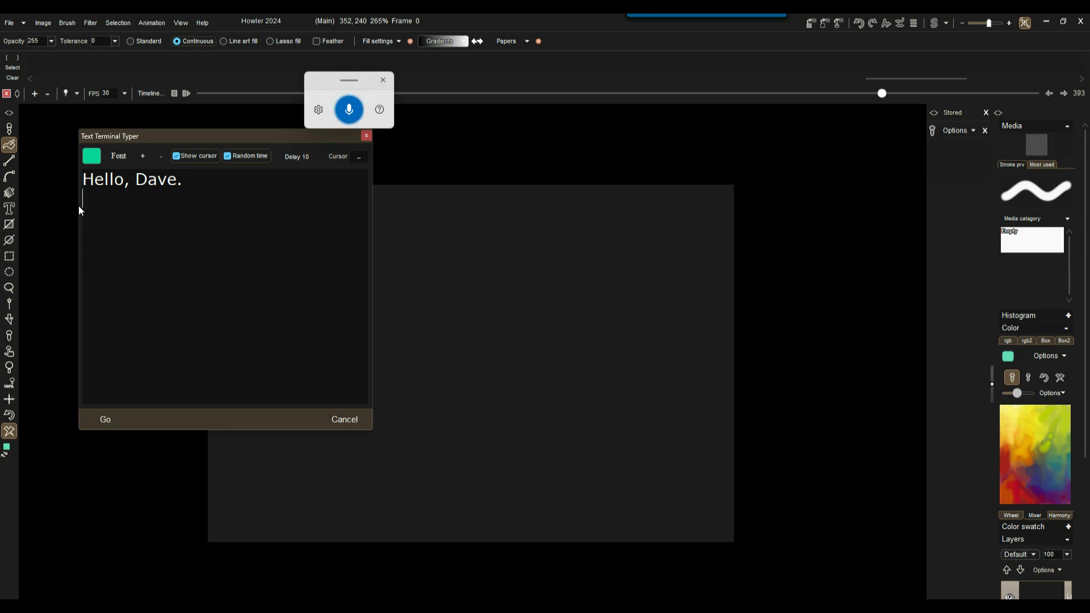
- Move the voice typing bar away from the typer window and dictate "Would you like to play a game?" below the greeting
click(84, 203)
drag(314, 82, 423, 133)
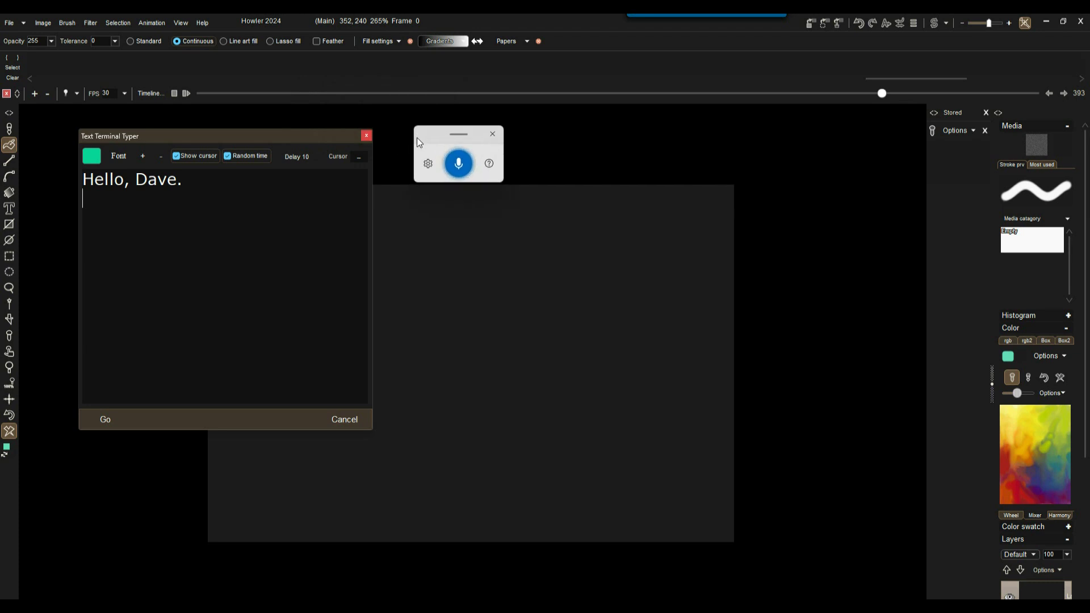
click(462, 164)
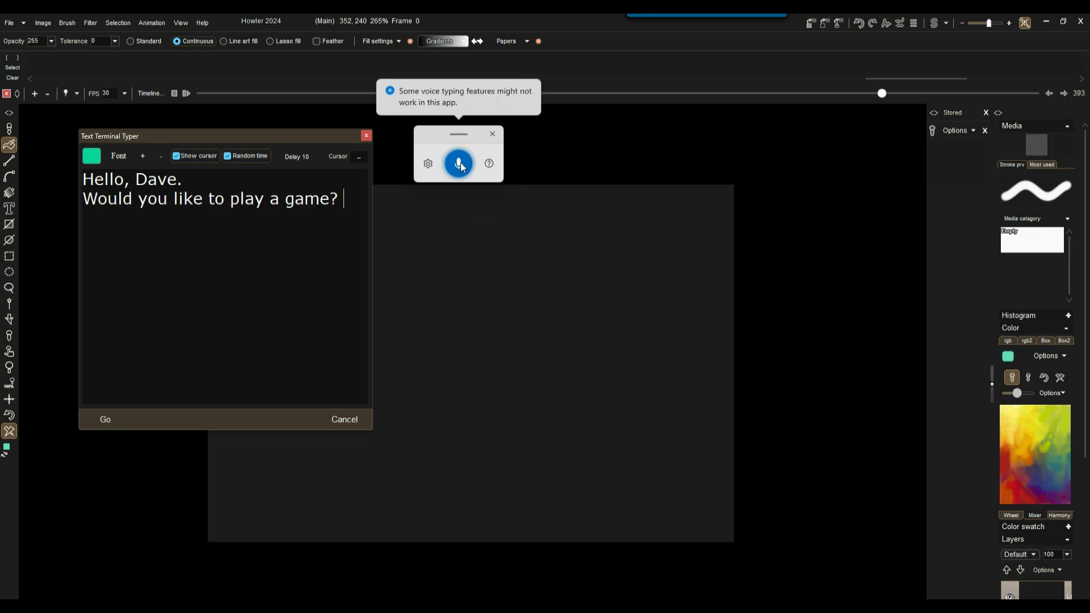
click(459, 162)
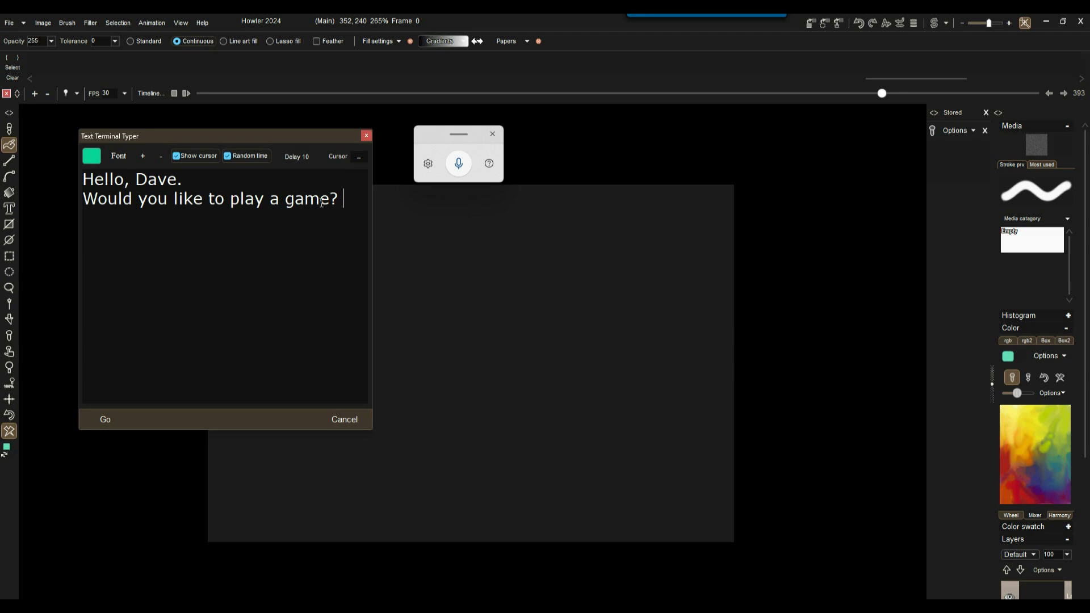
- Dictate "Ohh and on the side note, there are no winners in this game." after the game question
drag(98, 198, 70, 203)
click(345, 201)
click(458, 164)
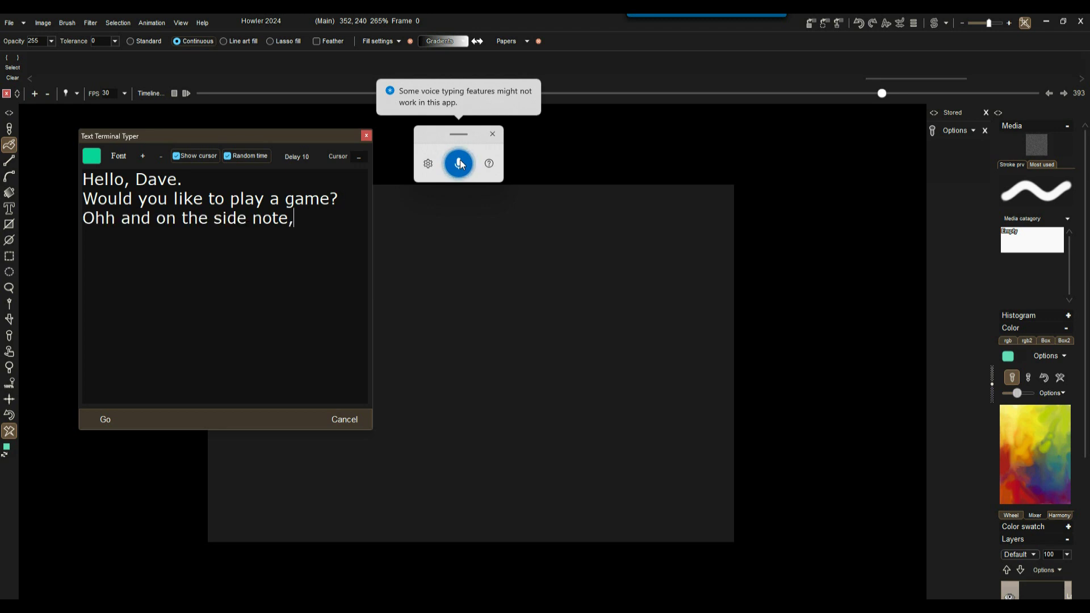
click(460, 164)
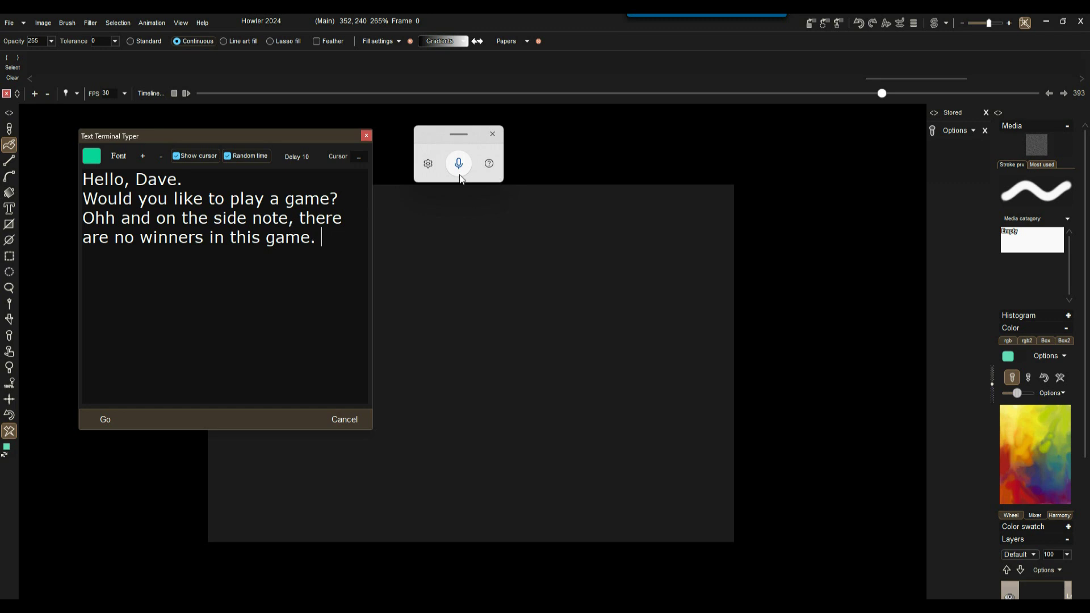
double_click(176, 239)
click(251, 237)
click(326, 239)
- Reduce the font size of the typer text by three steps
click(160, 156)
click(161, 157)
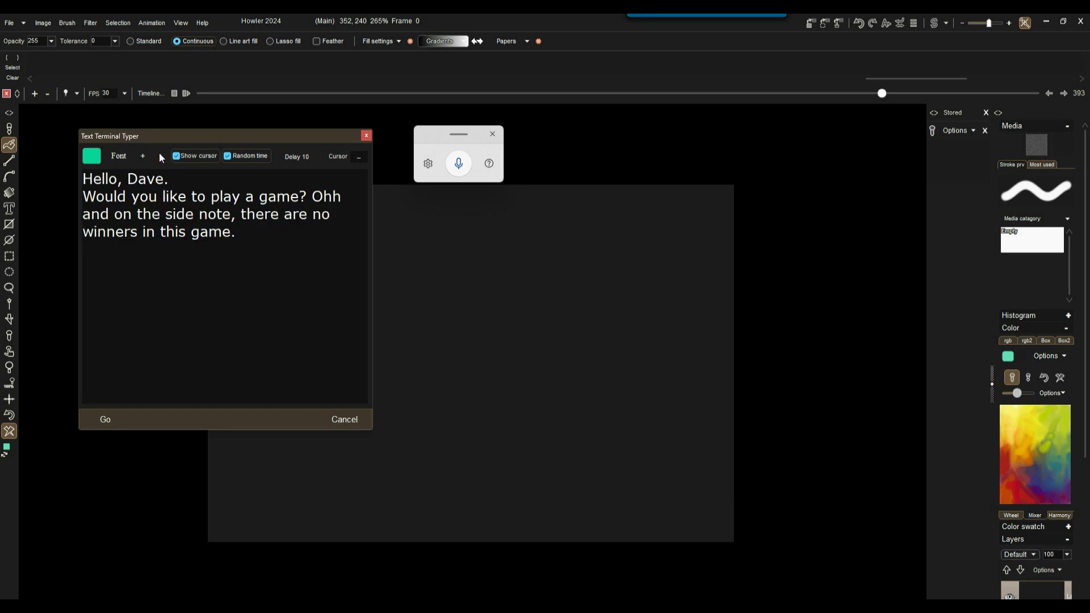
click(160, 156)
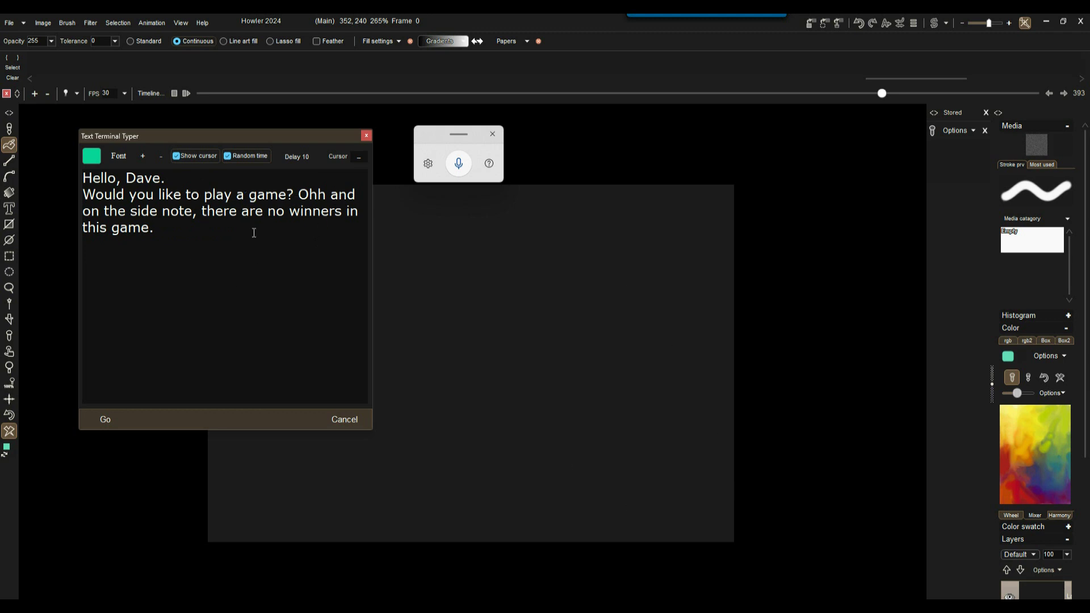
- Generate the typing animation with cursor and random time on, replacing the existing animation, and close the typer window
click(186, 157)
drag(299, 141, 275, 140)
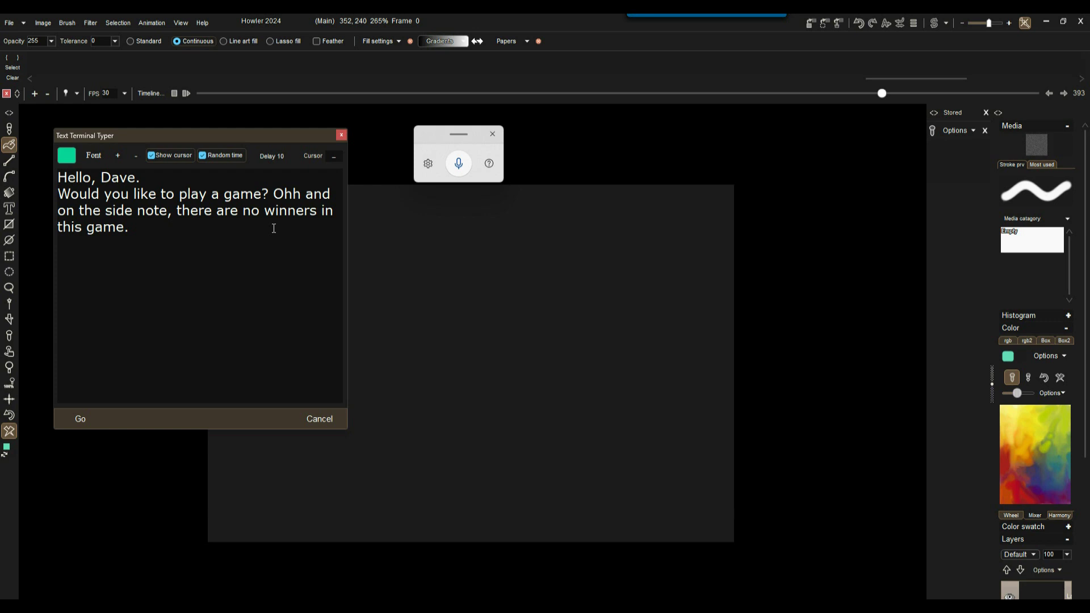
click(83, 419)
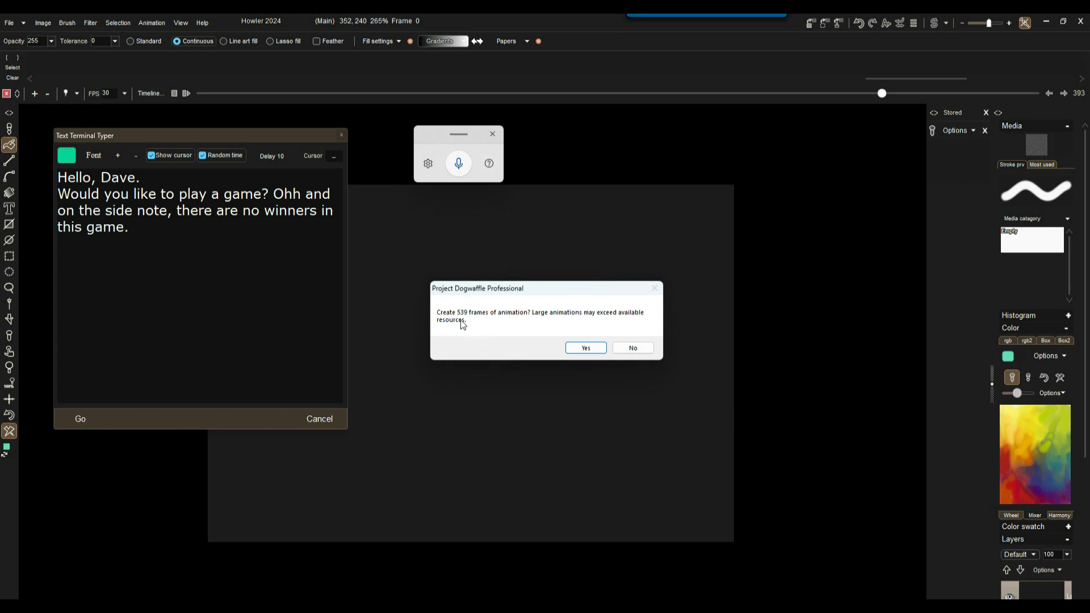
click(585, 348)
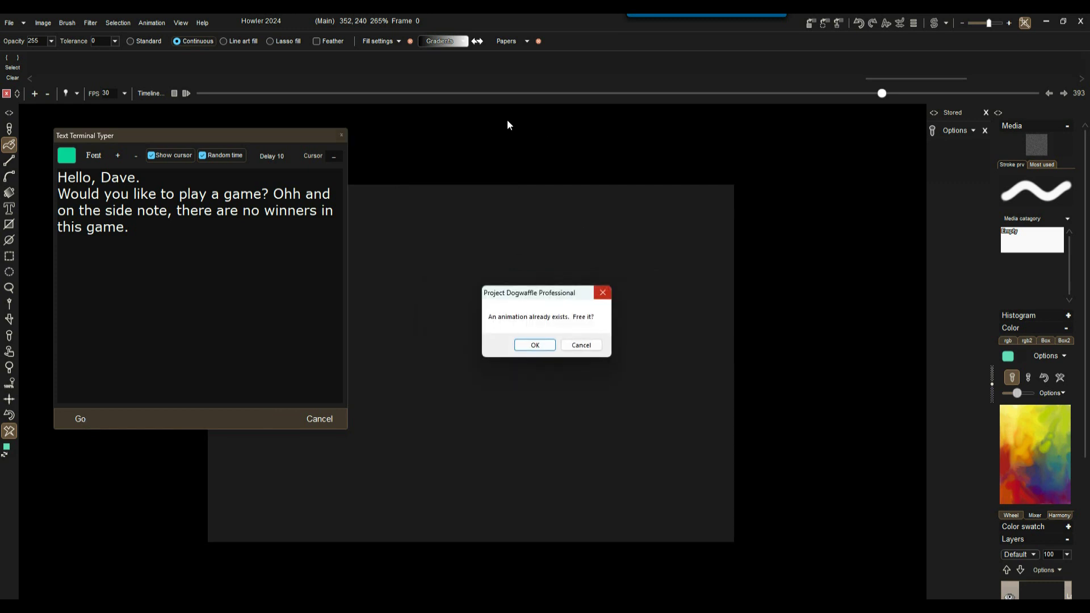
click(535, 345)
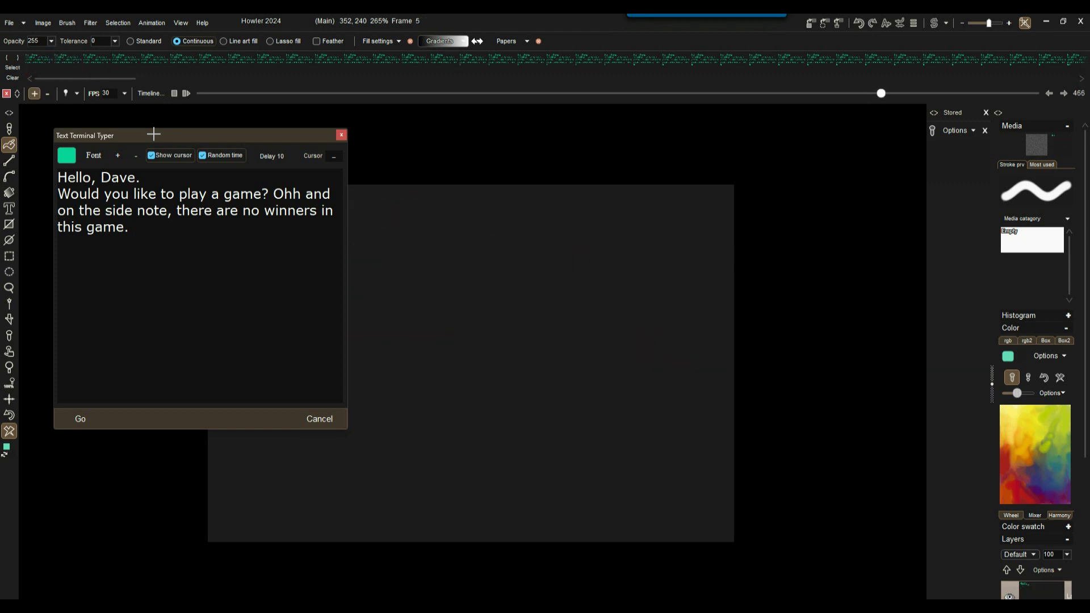
key(Escape)
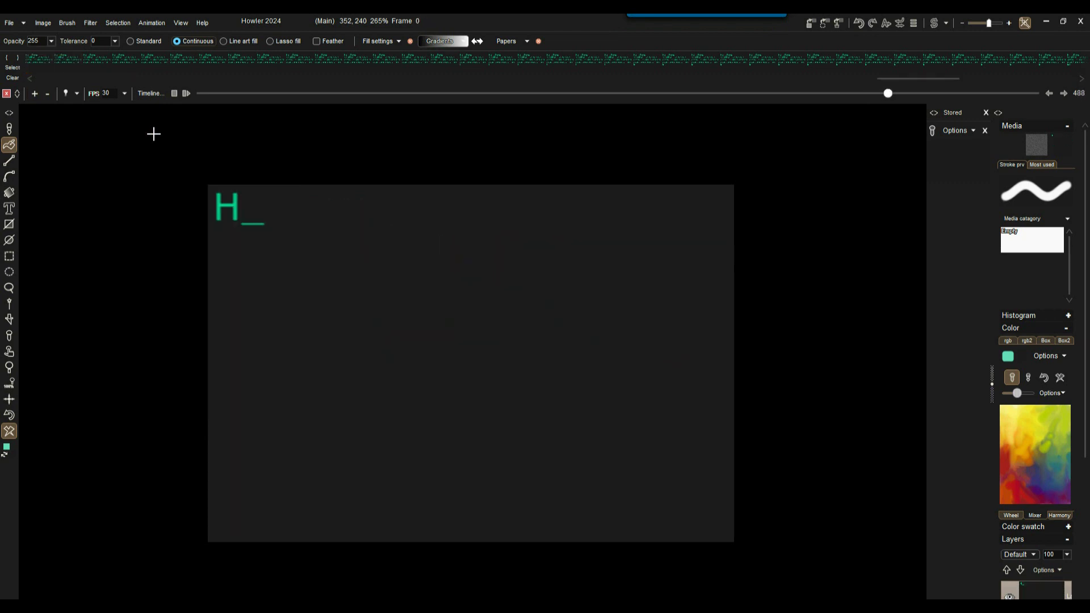